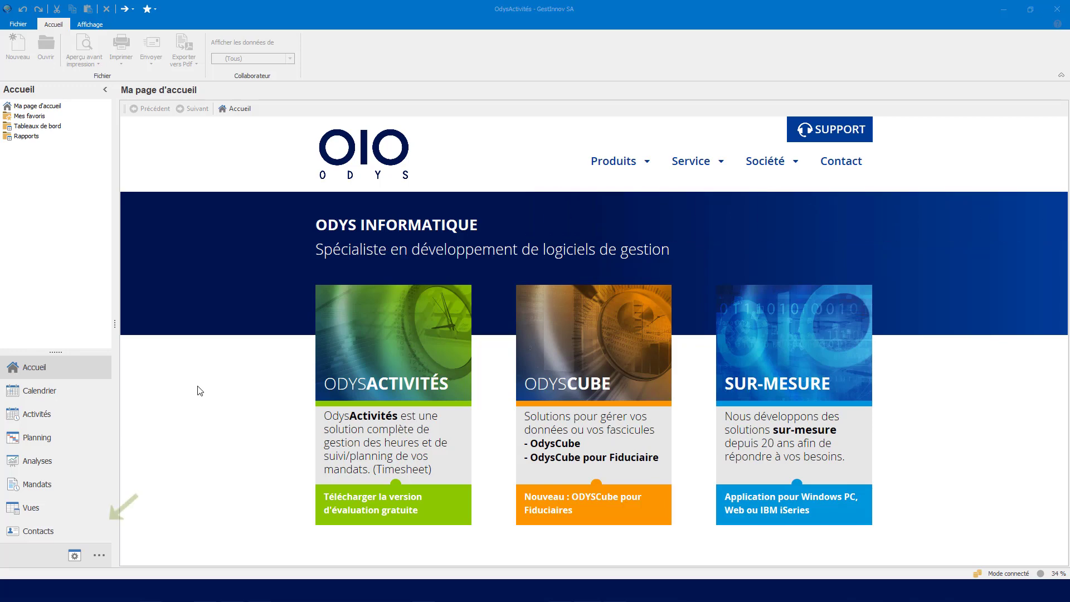
Create an internal user group named "Bureau de Martigny" with its security option turned off.
{"action": "left_click", "coordinate": [82, 531]}
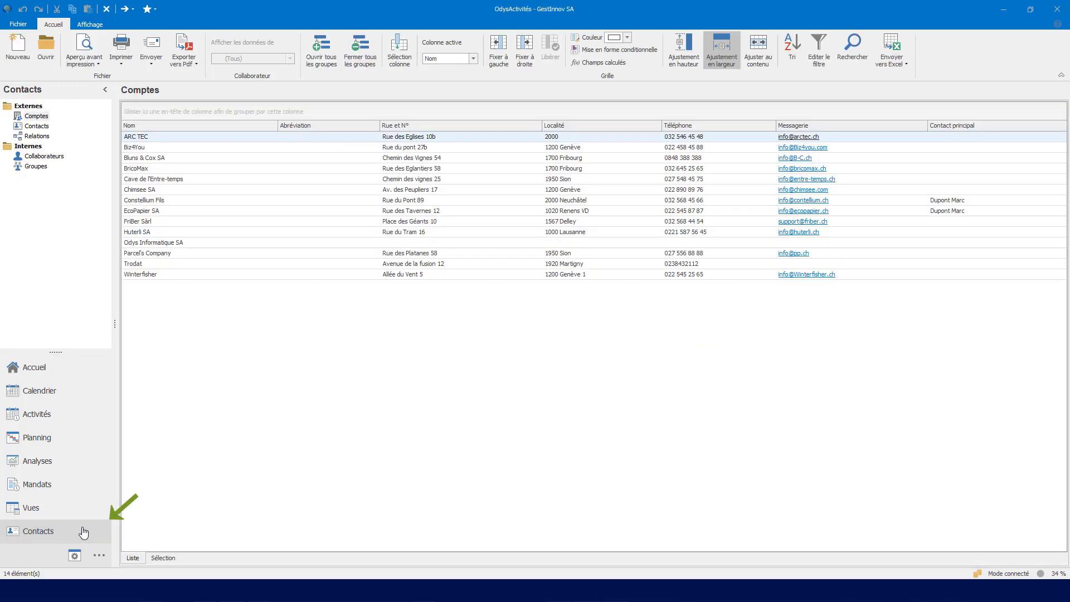
{"action": "left_click", "coordinate": [36, 166]}
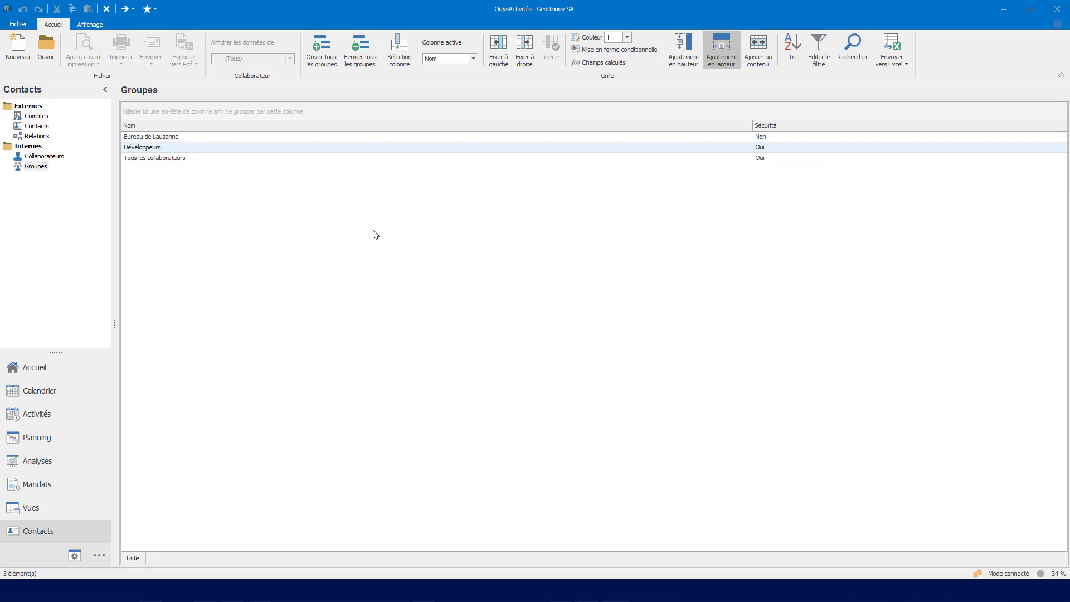
{"action": "right_click", "coordinate": [374, 233]}
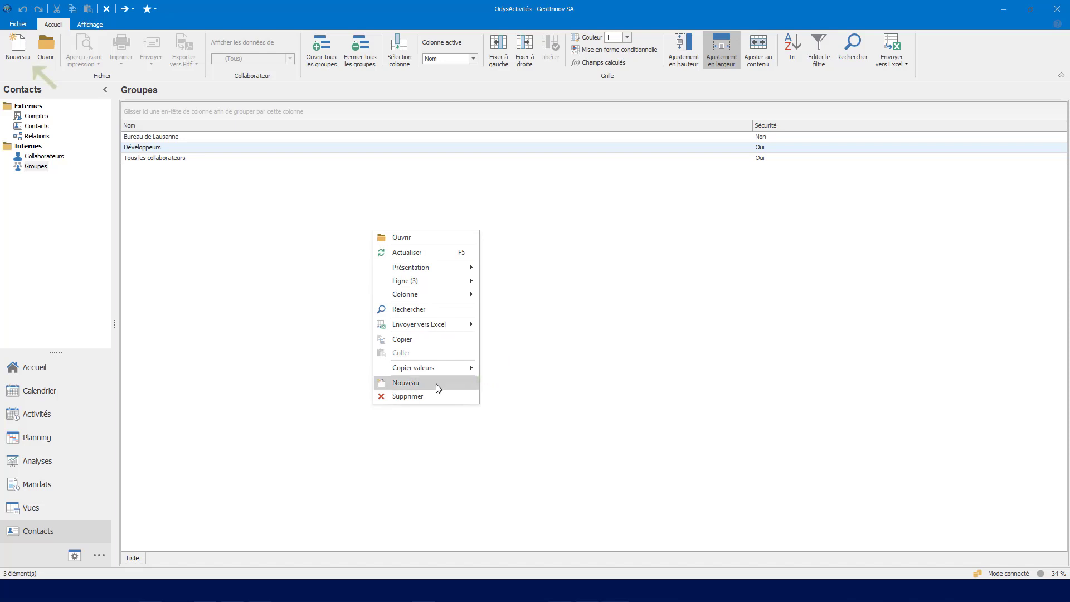
{"action": "left_click", "coordinate": [24, 58]}
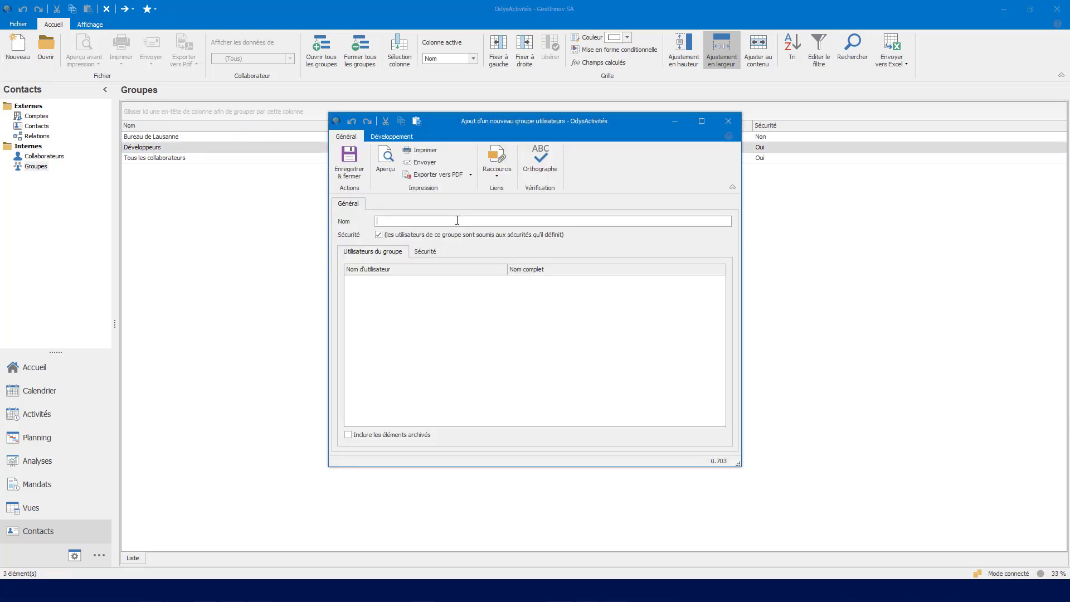
{"action": "type", "text": "Bureau de Martigny"}
{"action": "left_click", "coordinate": [378, 235]}
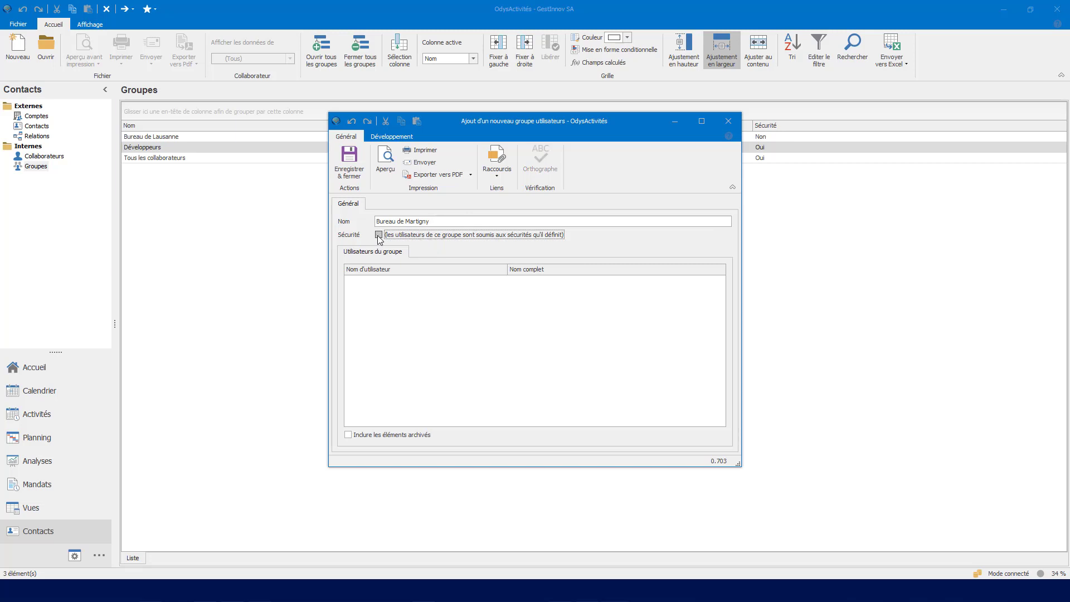
Add the first three listed collaborators to the Bureau de Martigny group, and save and close it.
{"action": "right_click", "coordinate": [396, 305]}
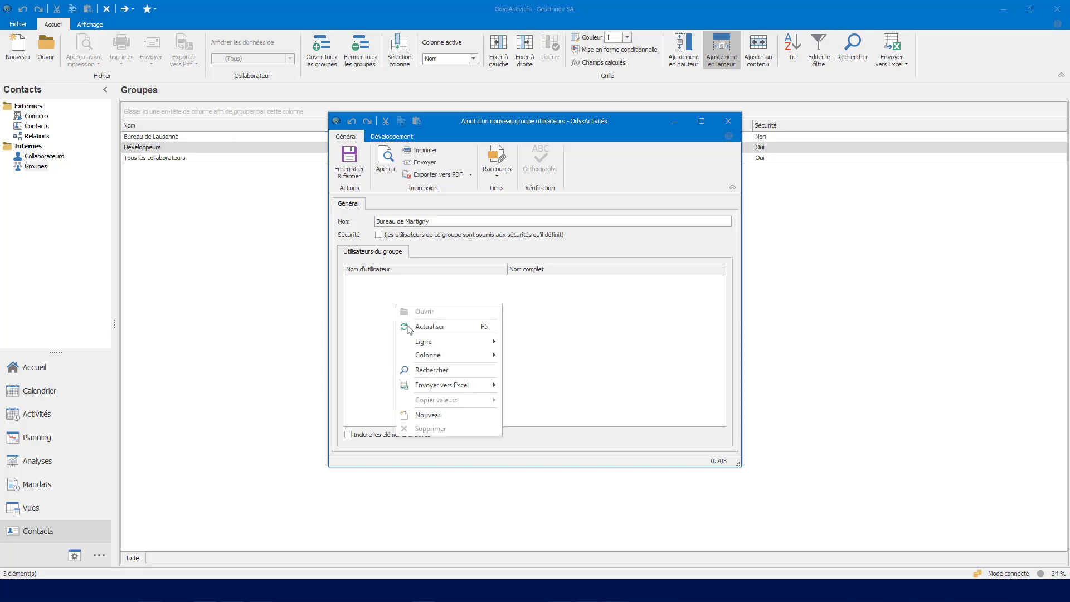
{"action": "left_click", "coordinate": [454, 412]}
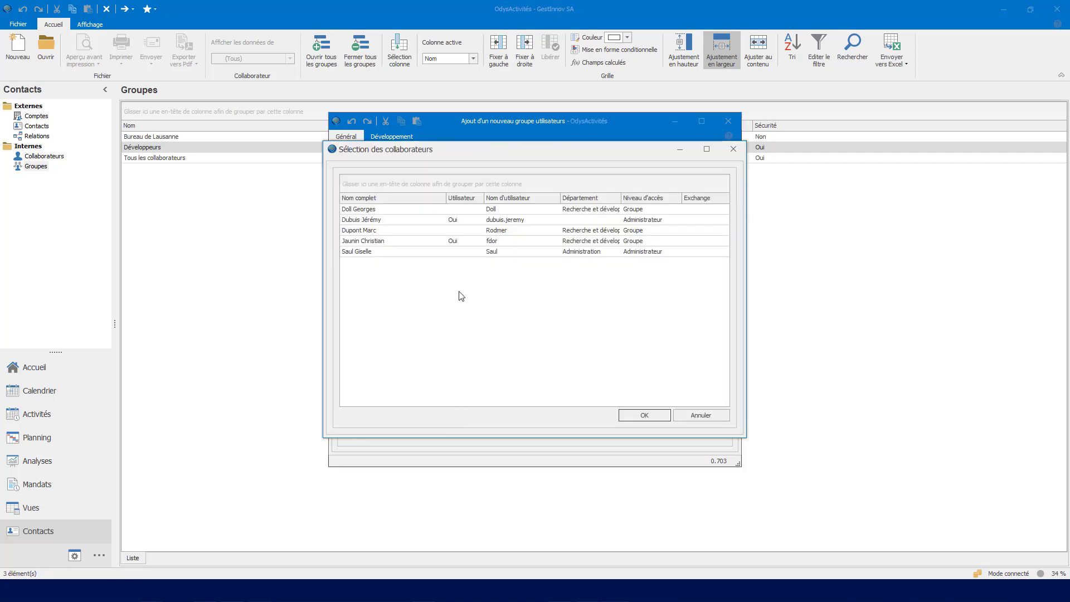
{"action": "left_click", "coordinate": [462, 211]}
{"action": "left_click", "coordinate": [463, 230], "text": "shift"}
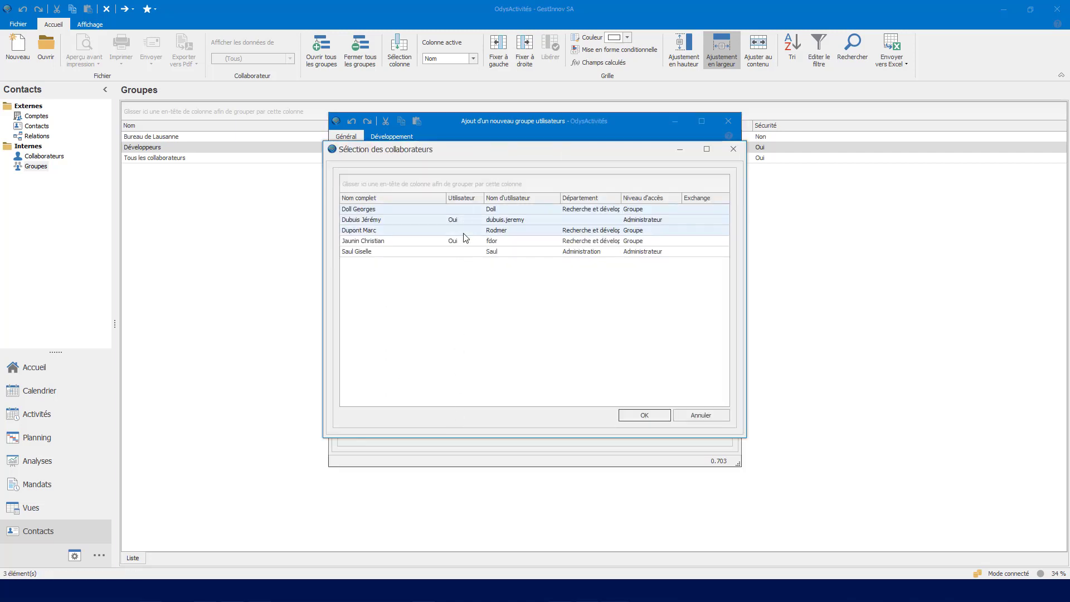
{"action": "left_click", "coordinate": [653, 421]}
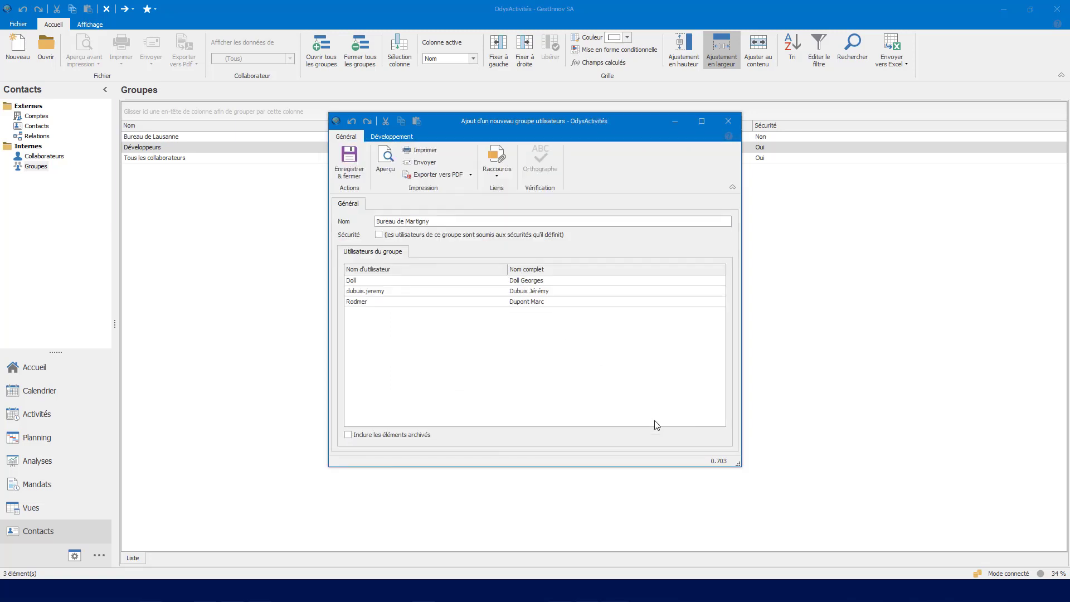
{"action": "left_click", "coordinate": [348, 166]}
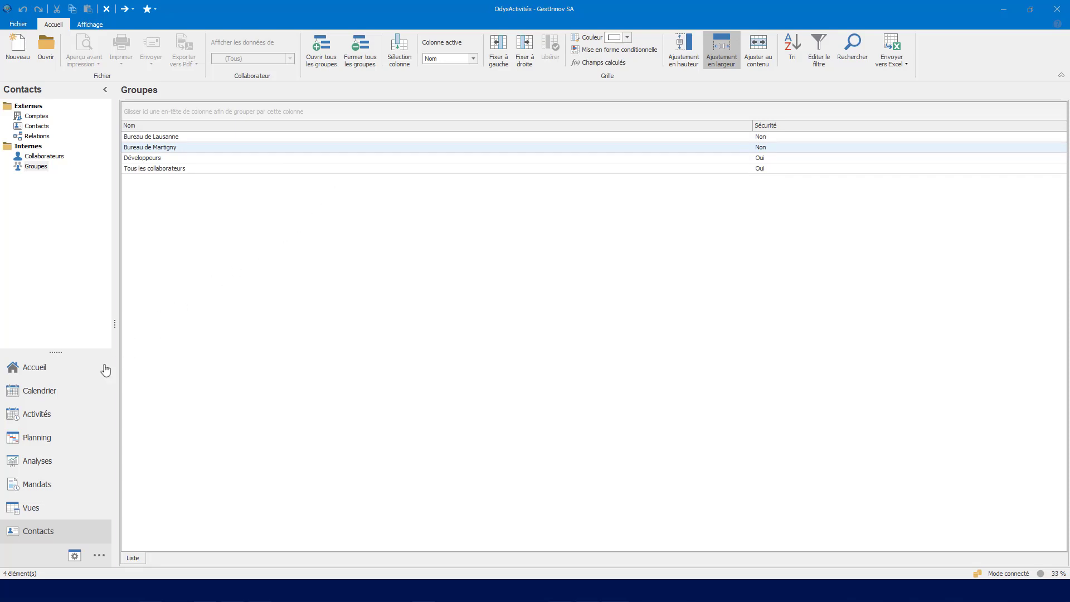
Show other collaborators in the calendar and limit the displayed data to the Bureau de Martigny group.
{"action": "left_click", "coordinate": [75, 392]}
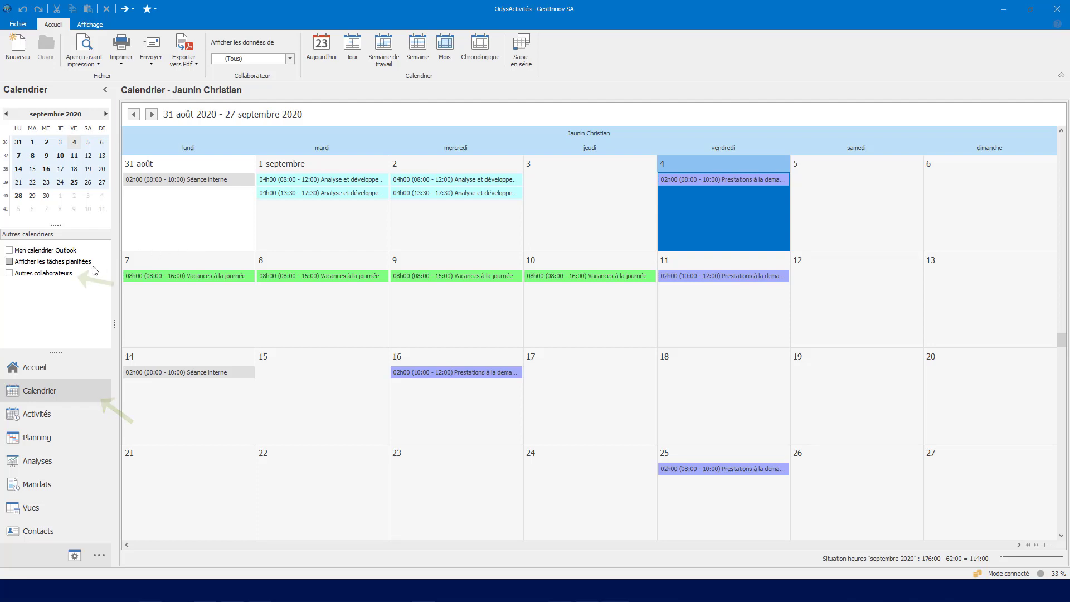
{"action": "left_click", "coordinate": [64, 274]}
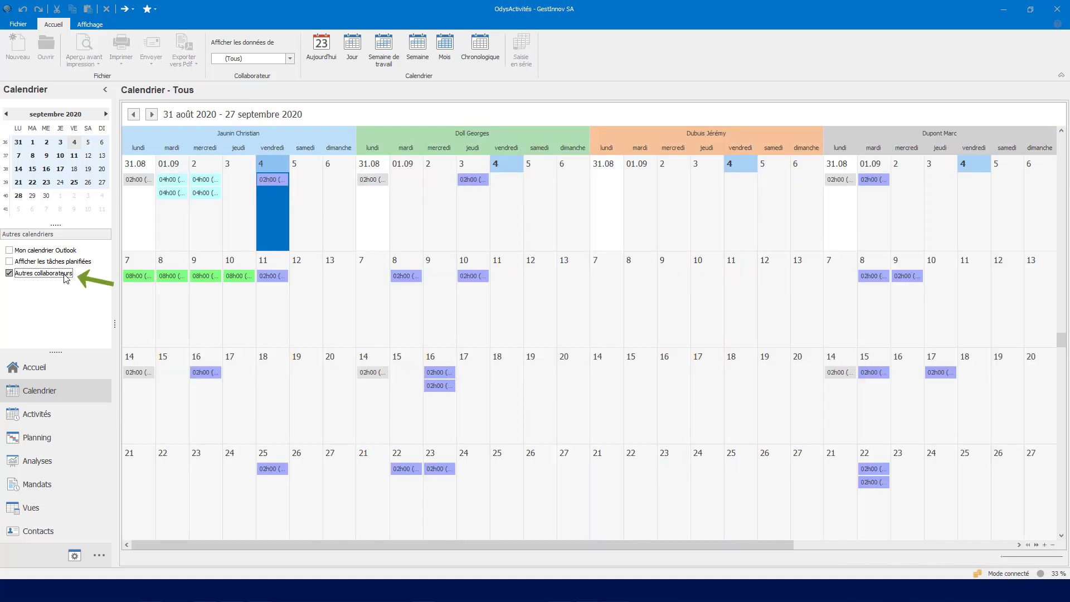
{"action": "left_click", "coordinate": [290, 58]}
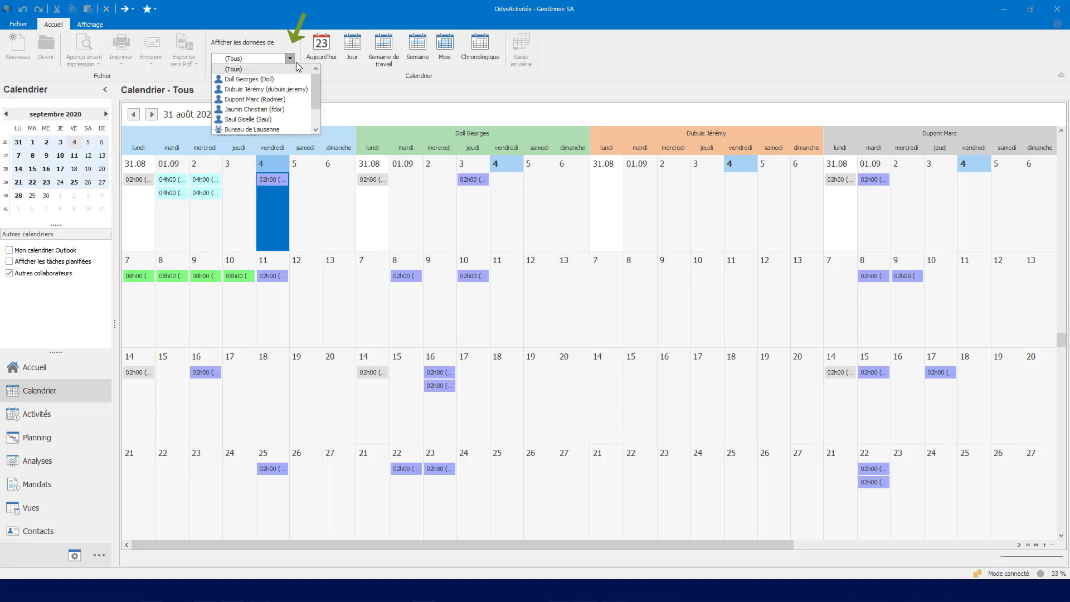
{"action": "scroll", "coordinate": [317, 82], "scroll_direction": "down", "scroll_amount": 3}
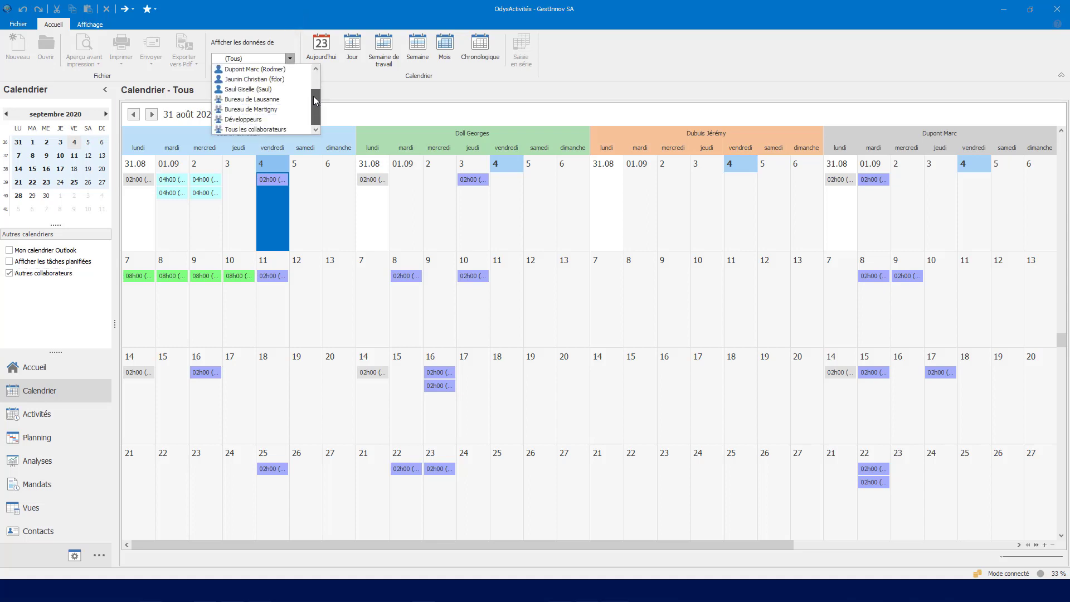
{"action": "left_click", "coordinate": [281, 111]}
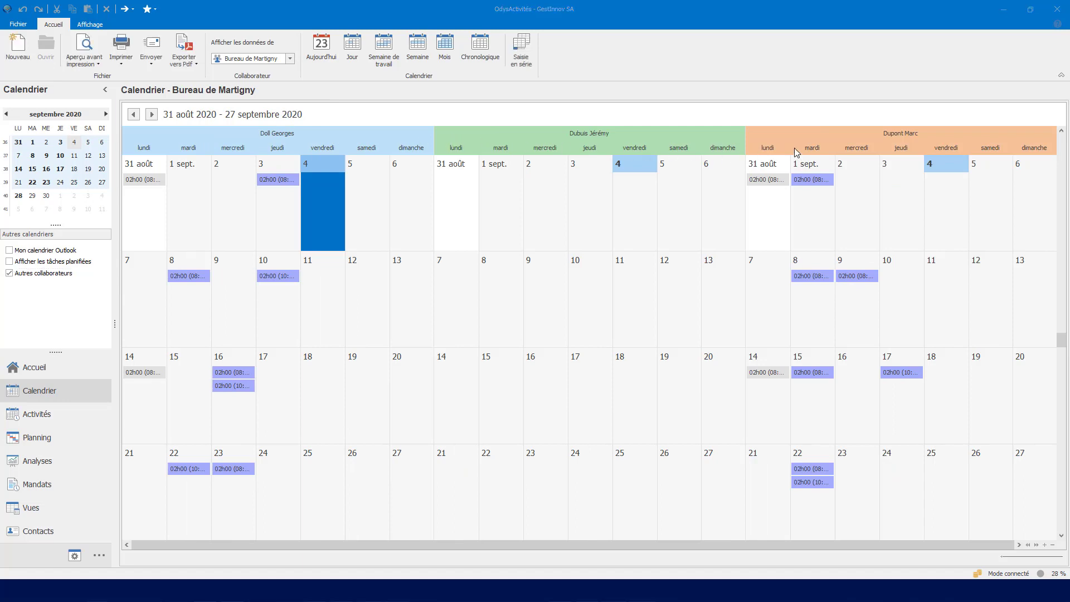
Restrict the 24.12.2020 Noel public holiday to collaborators belonging to a chosen group, and save it.
{"action": "left_click", "coordinate": [93, 421]}
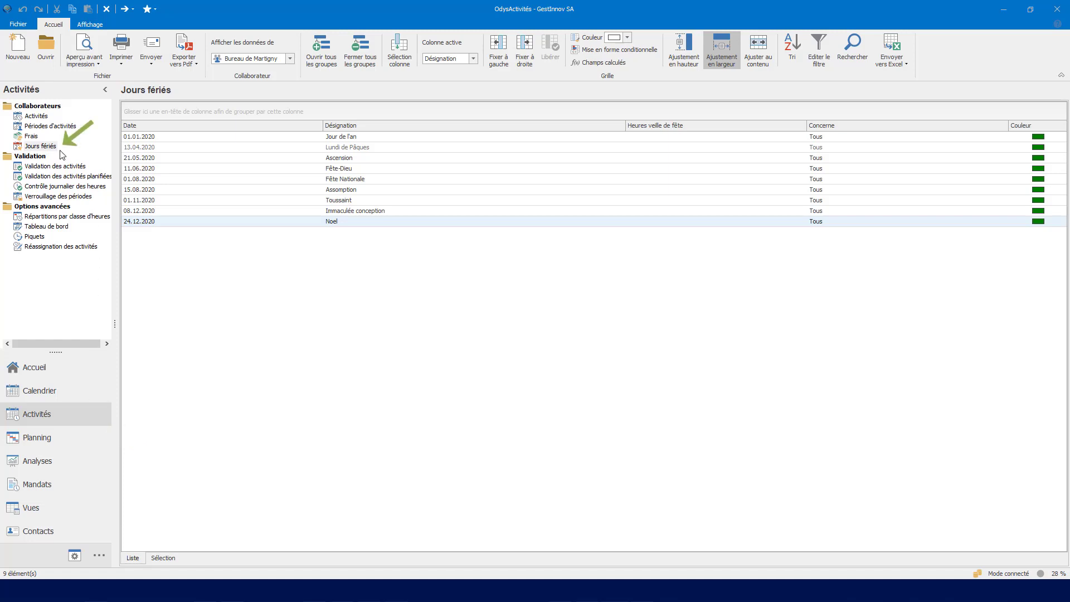
{"action": "double_click", "coordinate": [406, 221]}
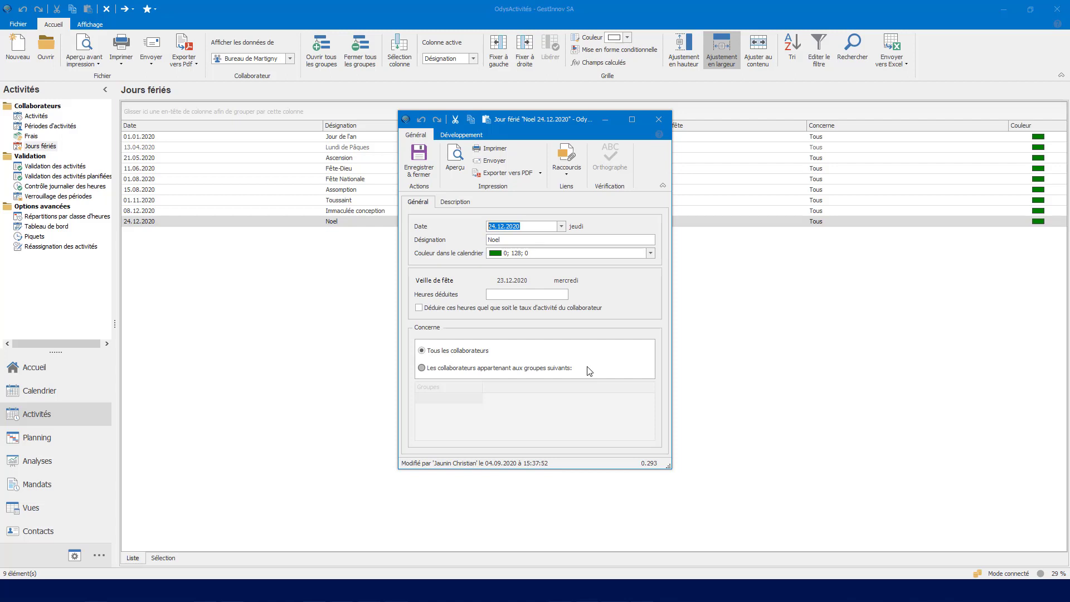
{"action": "left_click", "coordinate": [556, 369]}
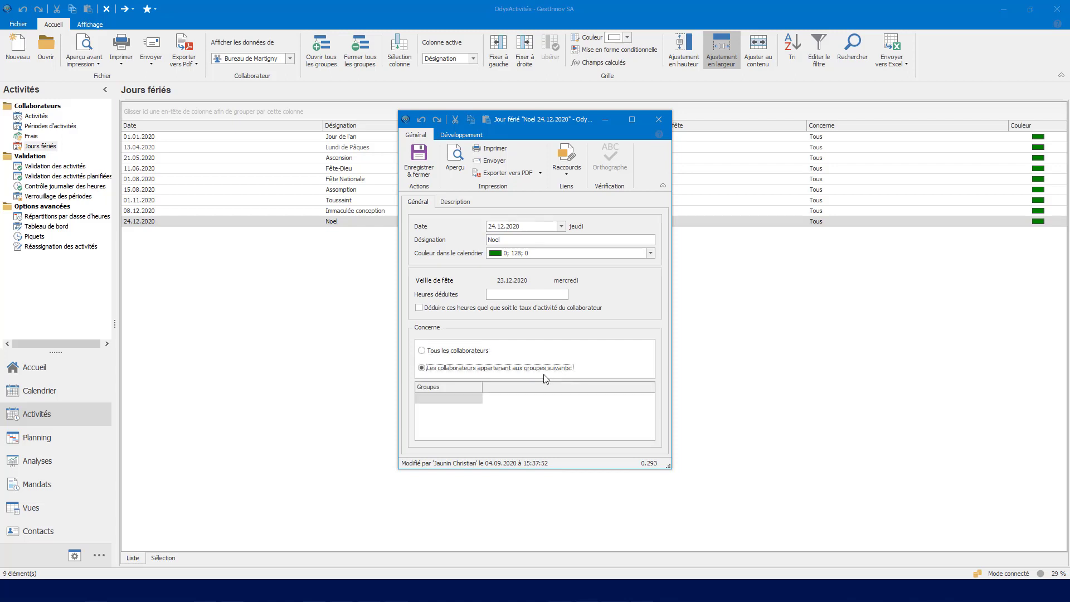
{"action": "left_click", "coordinate": [475, 399]}
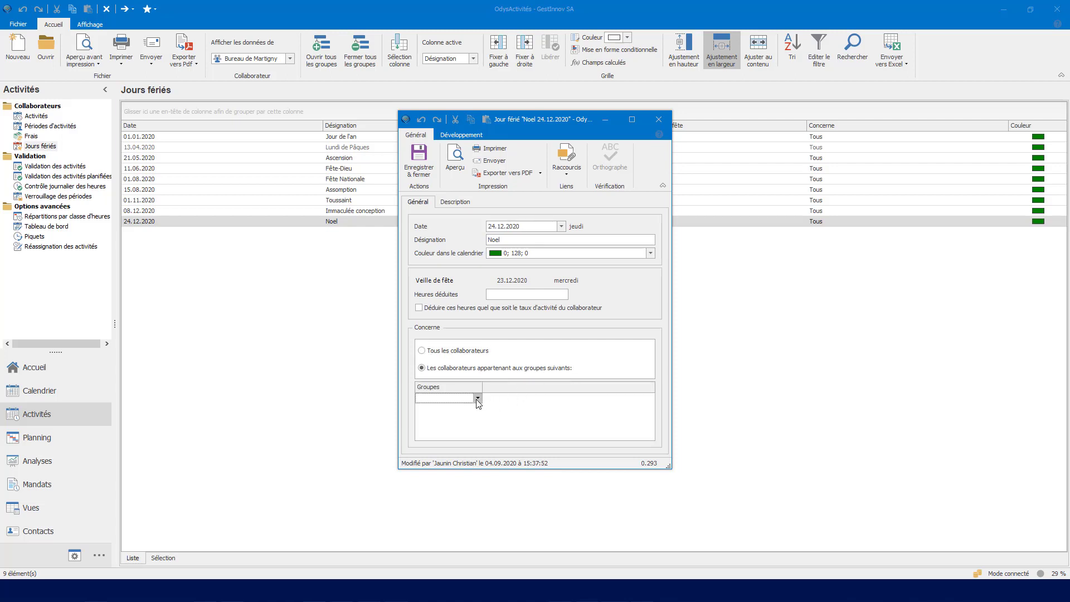
{"action": "left_click", "coordinate": [476, 397]}
{"action": "left_click", "coordinate": [468, 415]}
{"action": "left_click", "coordinate": [420, 164]}
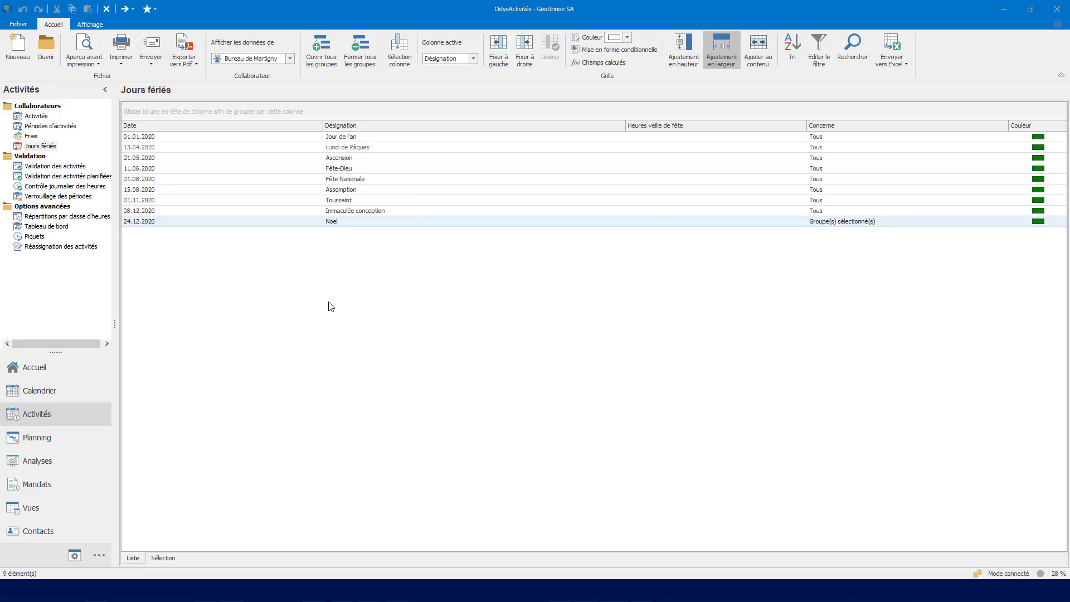
Start a new internal user group named "Bureau de Sion".
{"action": "left_click", "coordinate": [92, 536]}
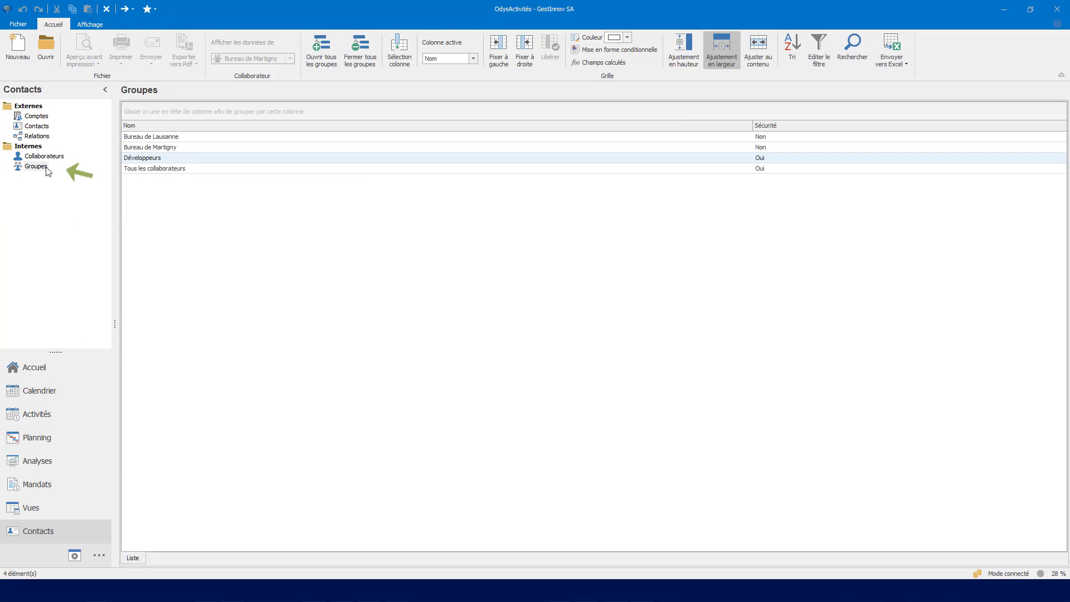
{"action": "left_click", "coordinate": [46, 168]}
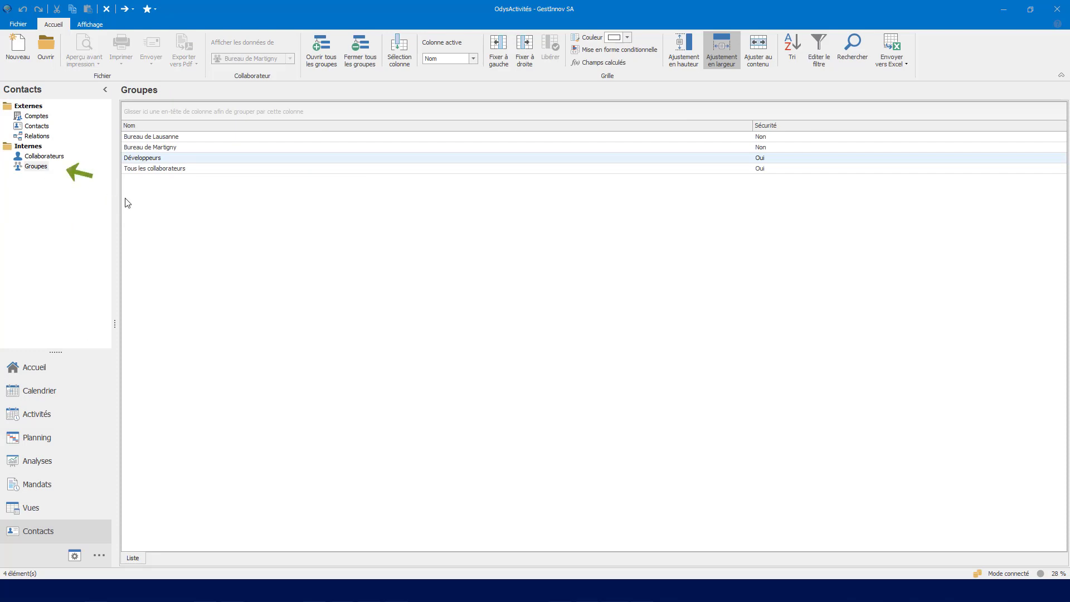
{"action": "right_click", "coordinate": [307, 202]}
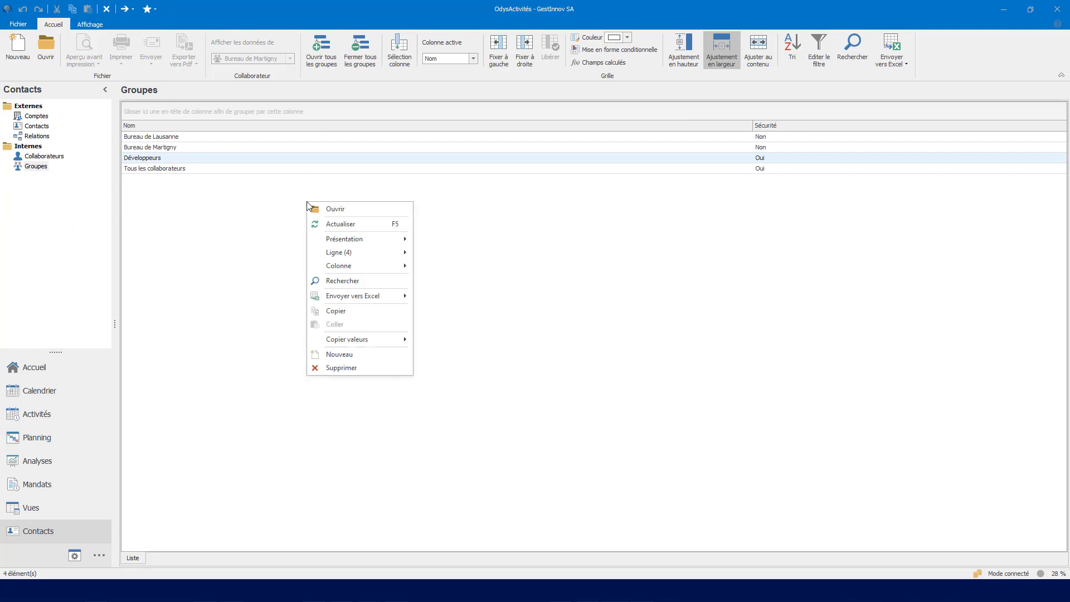
{"action": "left_click", "coordinate": [363, 356]}
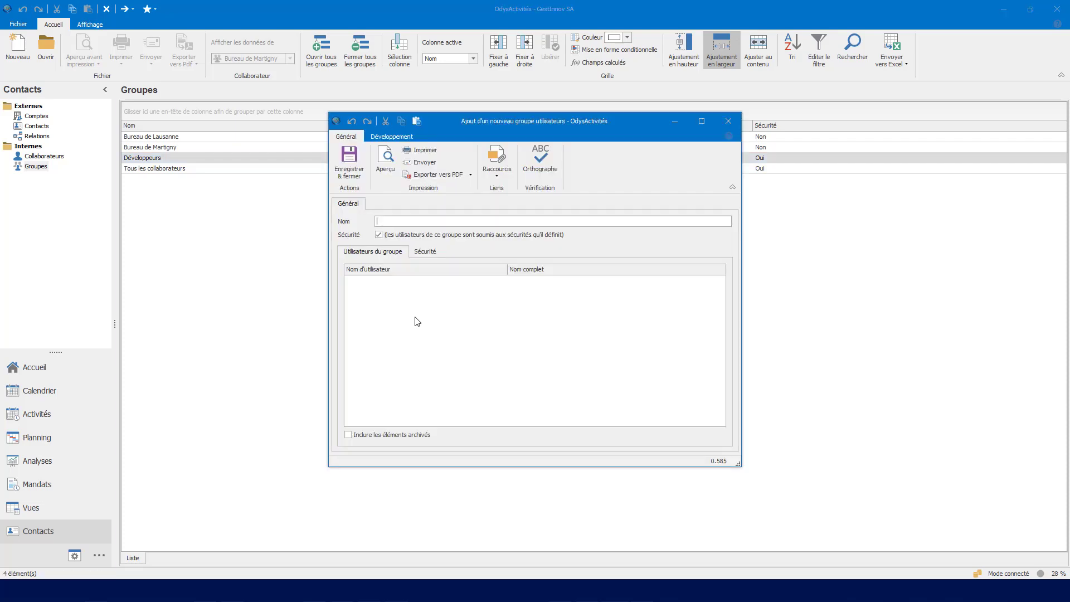
{"action": "type", "text": "Bureau de Sion"}
Examine the access, creation, modification and deletion rights in the Bureau de Sion group's security settings, down to data and menu access.
{"action": "left_click", "coordinate": [439, 253]}
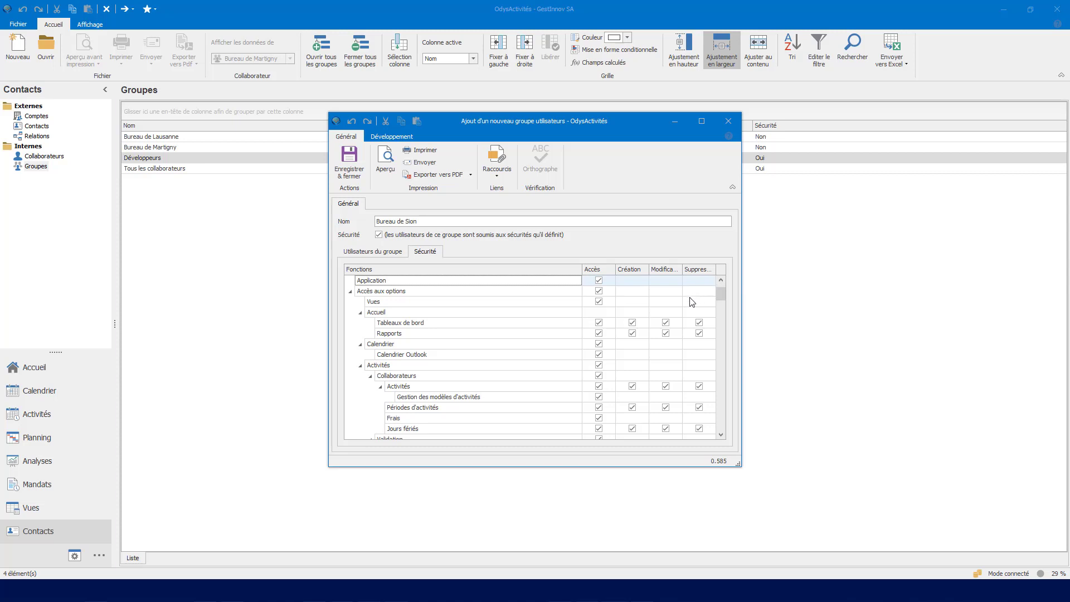
{"action": "scroll", "coordinate": [695, 296], "scroll_direction": "down", "scroll_amount": 10}
{"action": "scroll", "coordinate": [692, 302], "scroll_direction": "down", "scroll_amount": 2}
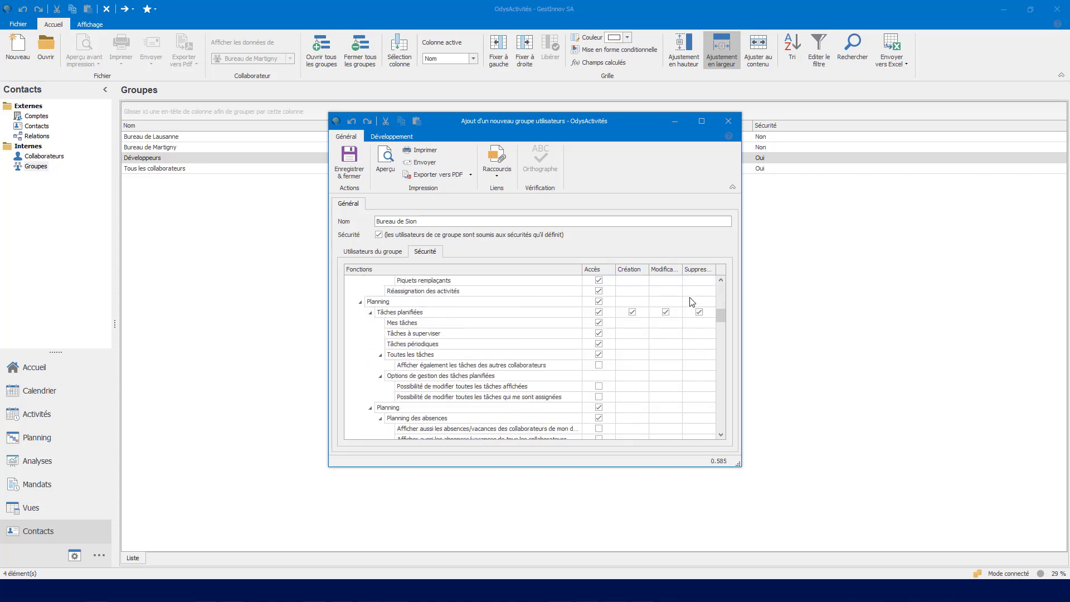
{"action": "scroll", "coordinate": [691, 302], "scroll_direction": "down", "scroll_amount": 8}
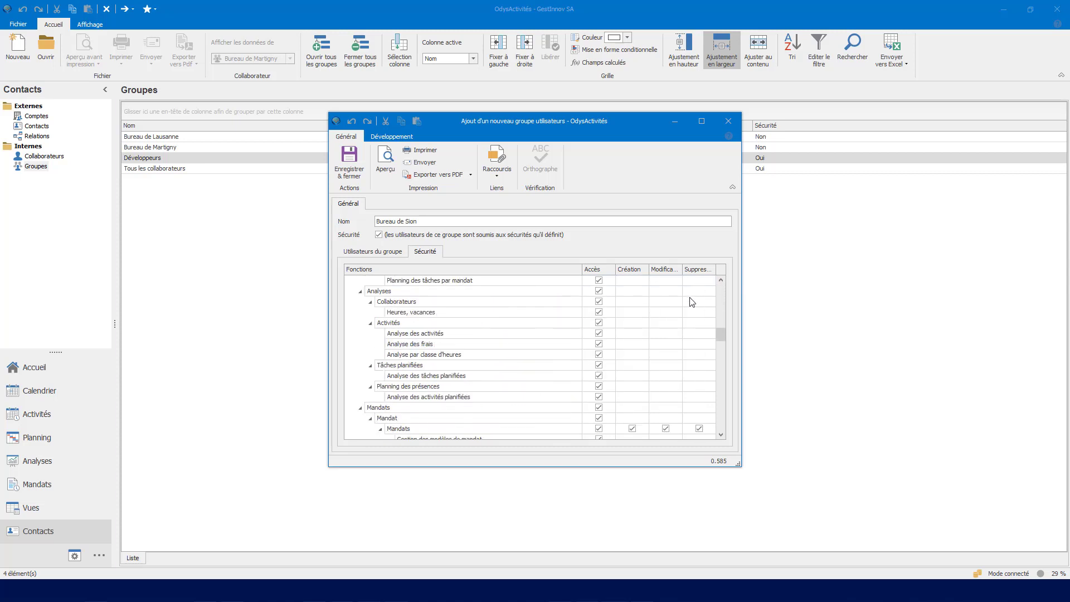
{"action": "scroll", "coordinate": [691, 302], "scroll_direction": "down", "scroll_amount": 8}
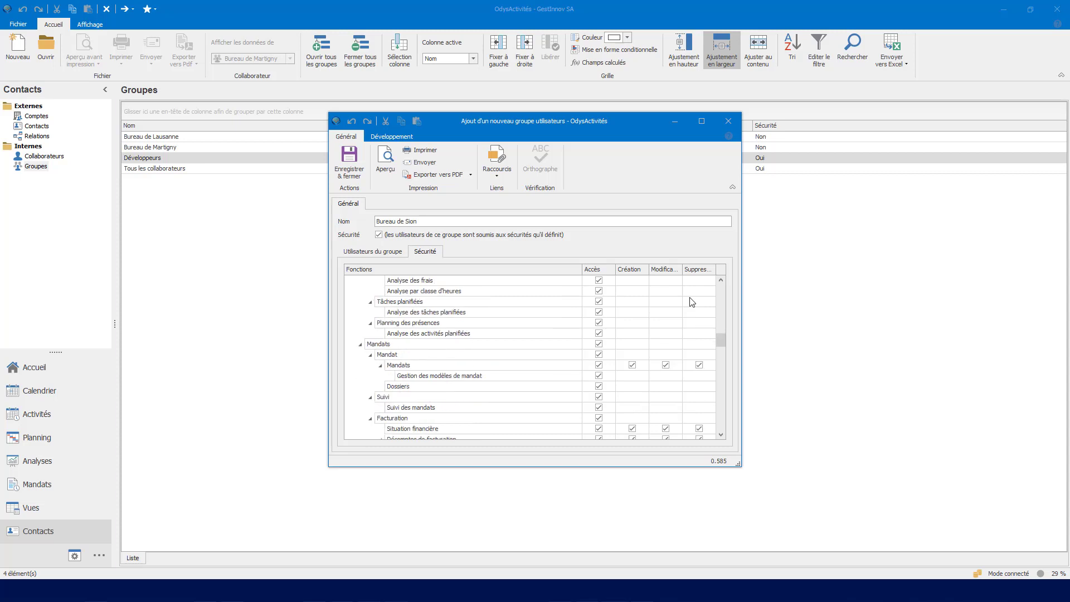
{"action": "scroll", "coordinate": [692, 302], "scroll_direction": "down", "scroll_amount": 10}
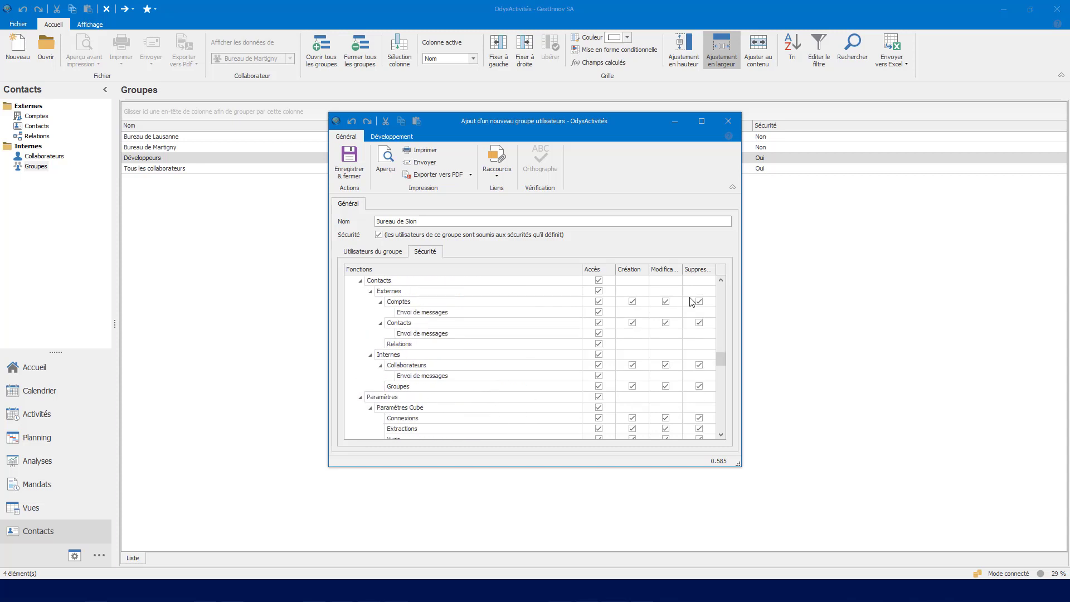
{"action": "scroll", "coordinate": [692, 302], "scroll_direction": "down", "scroll_amount": 5}
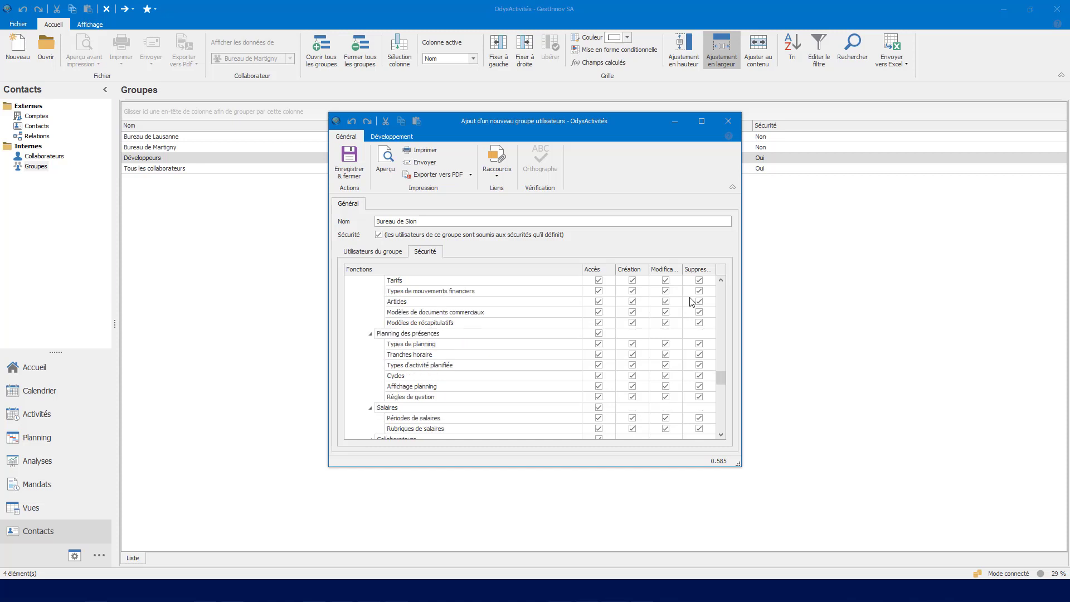
{"action": "scroll", "coordinate": [691, 302], "scroll_direction": "down", "scroll_amount": 10}
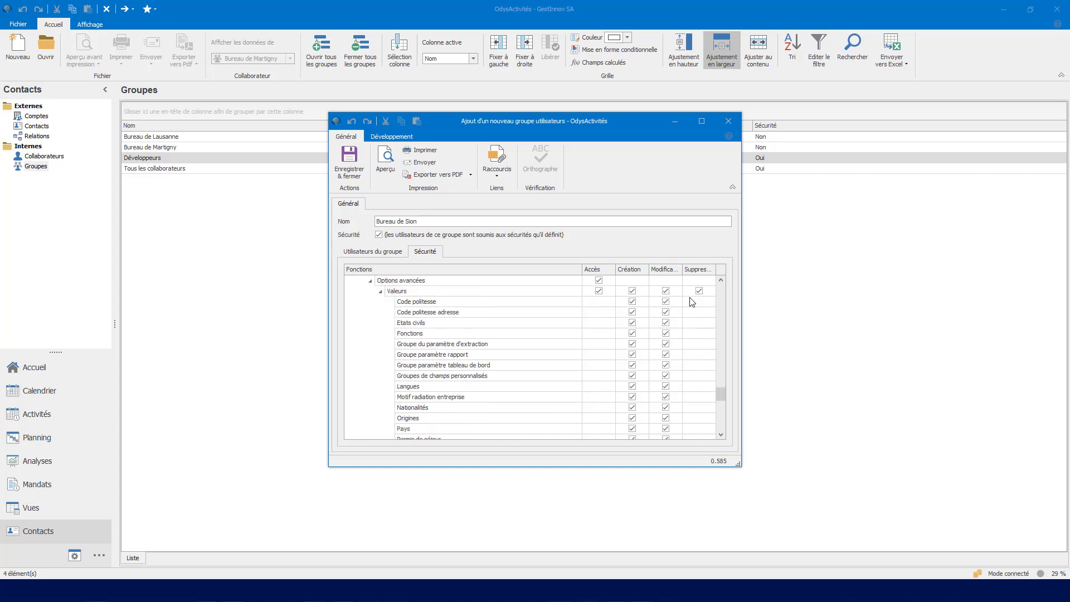
{"action": "scroll", "coordinate": [691, 301], "scroll_direction": "down", "scroll_amount": 2}
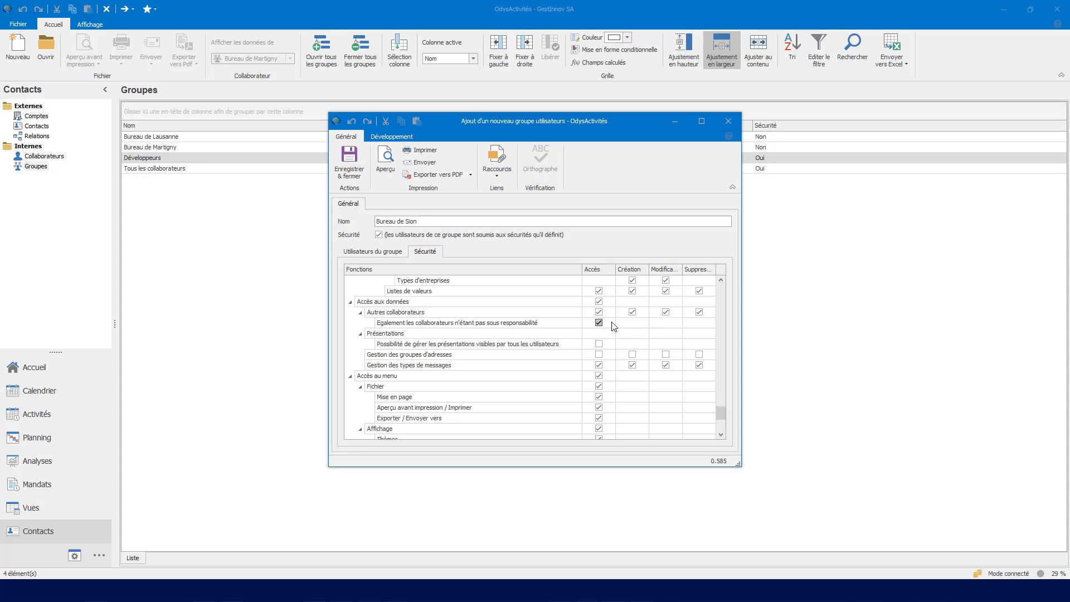
Add the first four collaborators in the selection list as users of the Bureau de Sion group, and save the group.
{"action": "left_click", "coordinate": [406, 256]}
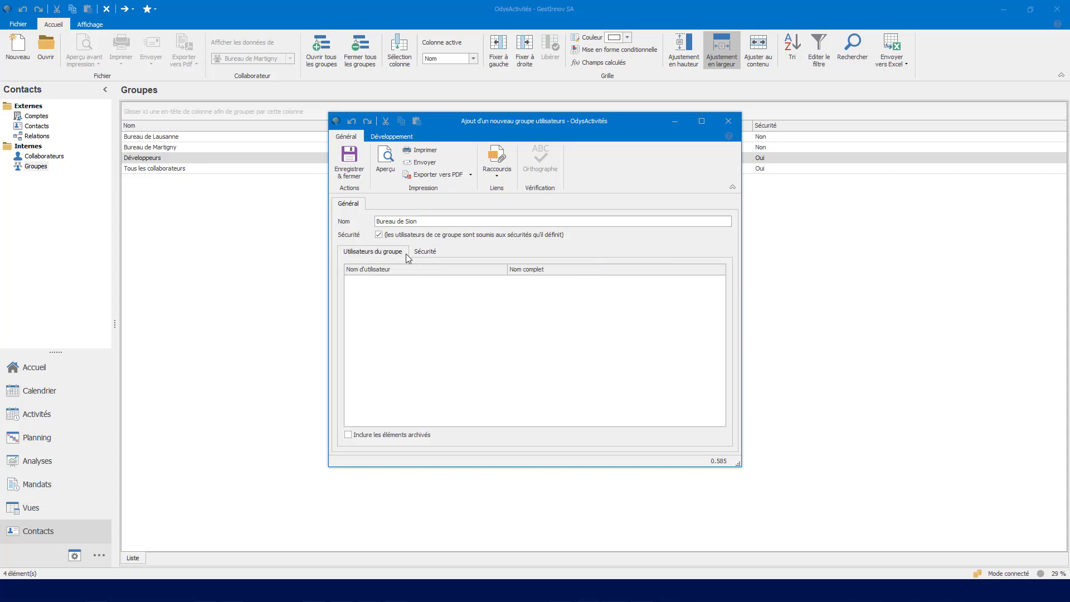
{"action": "right_click", "coordinate": [433, 290]}
{"action": "left_click", "coordinate": [489, 395]}
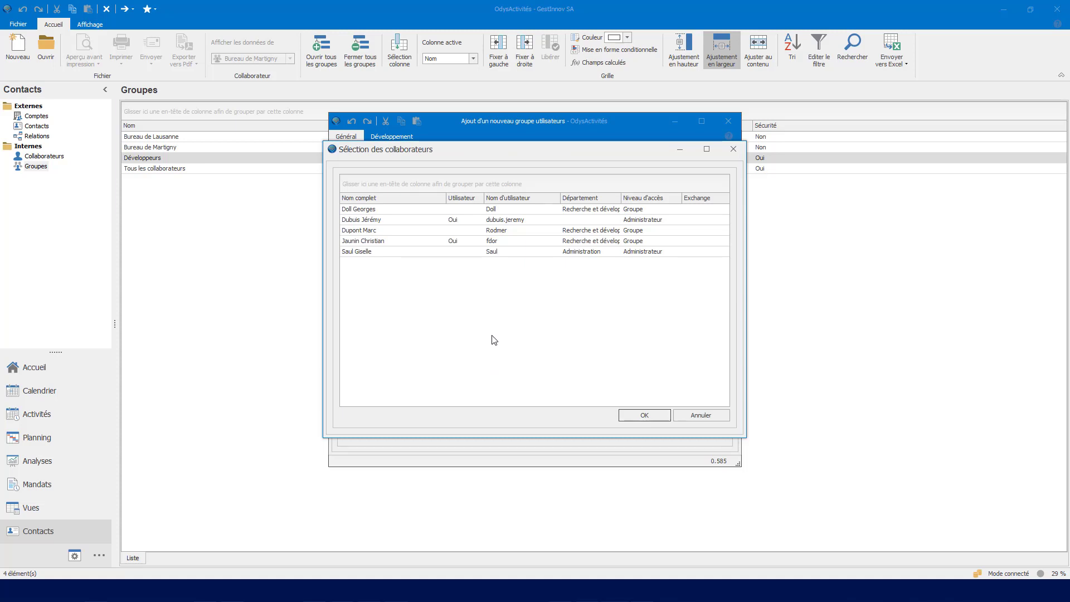
{"action": "left_click", "coordinate": [437, 212]}
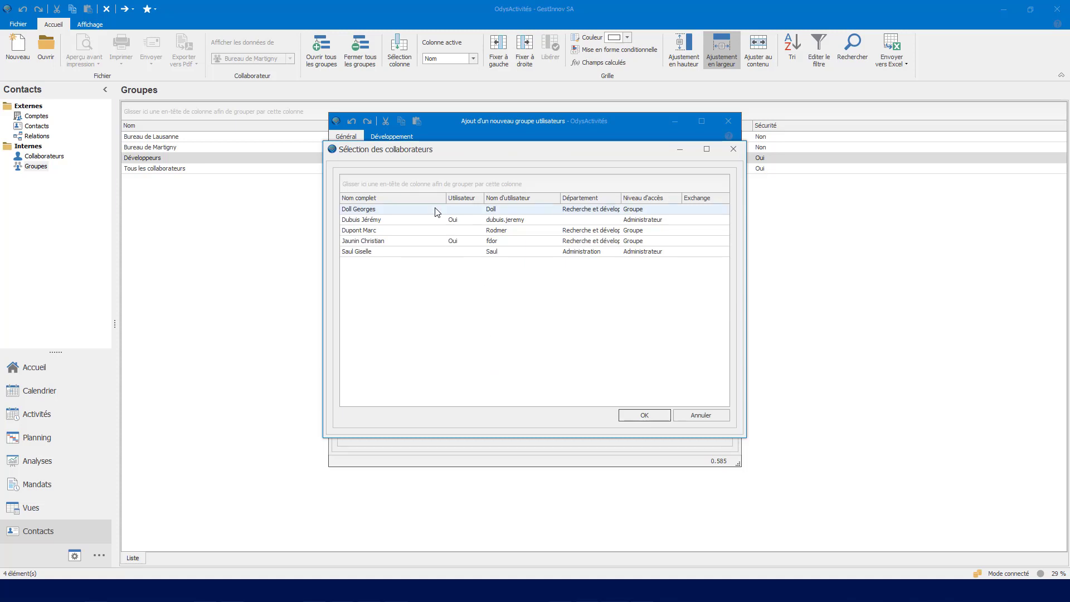
{"action": "left_click", "coordinate": [434, 243], "text": "shift"}
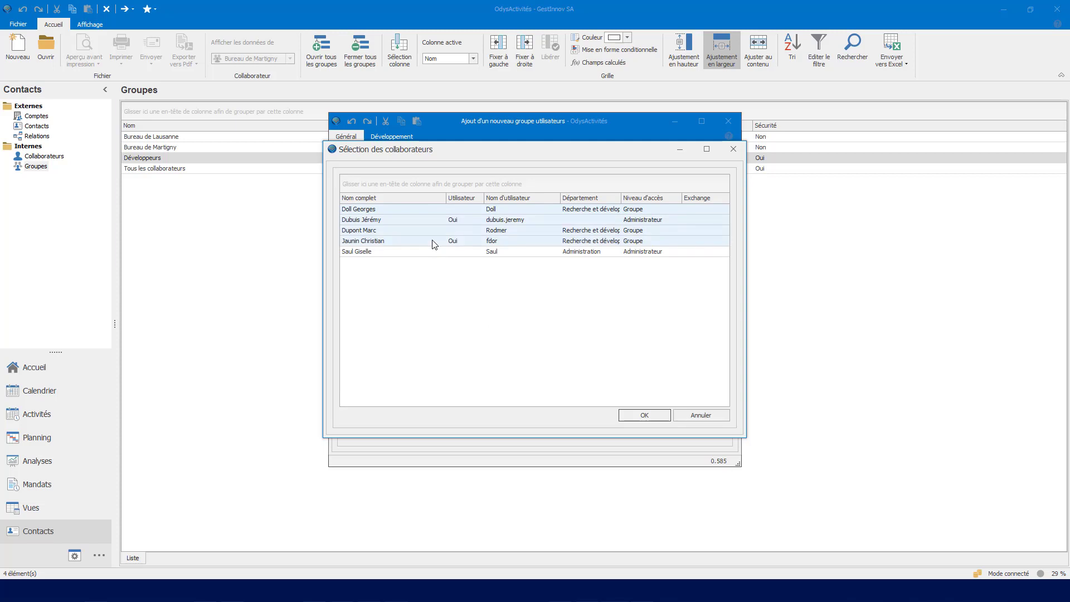
{"action": "left_click", "coordinate": [653, 421]}
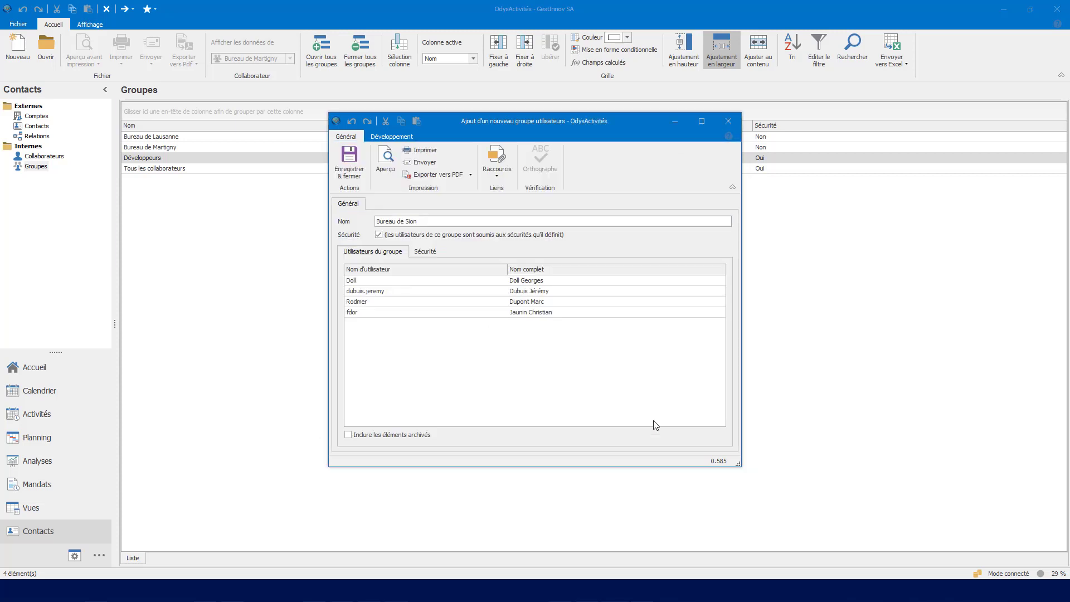
{"action": "left_click", "coordinate": [349, 166]}
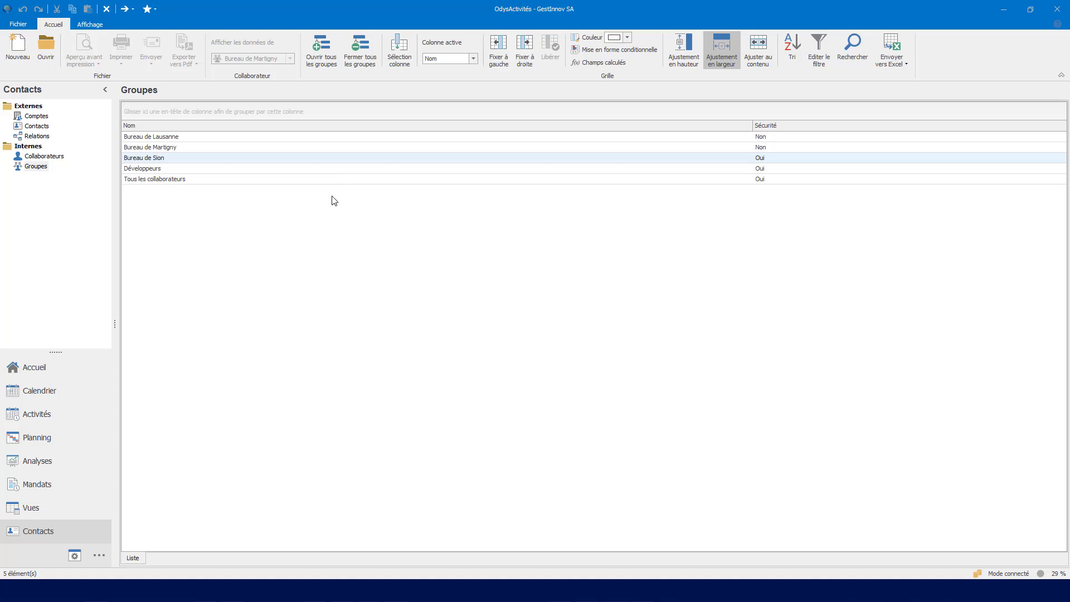
Examine the group memberships and security authorisation of the third collaborator in the collaborators list, then save and close the record.
{"action": "left_click", "coordinate": [59, 158]}
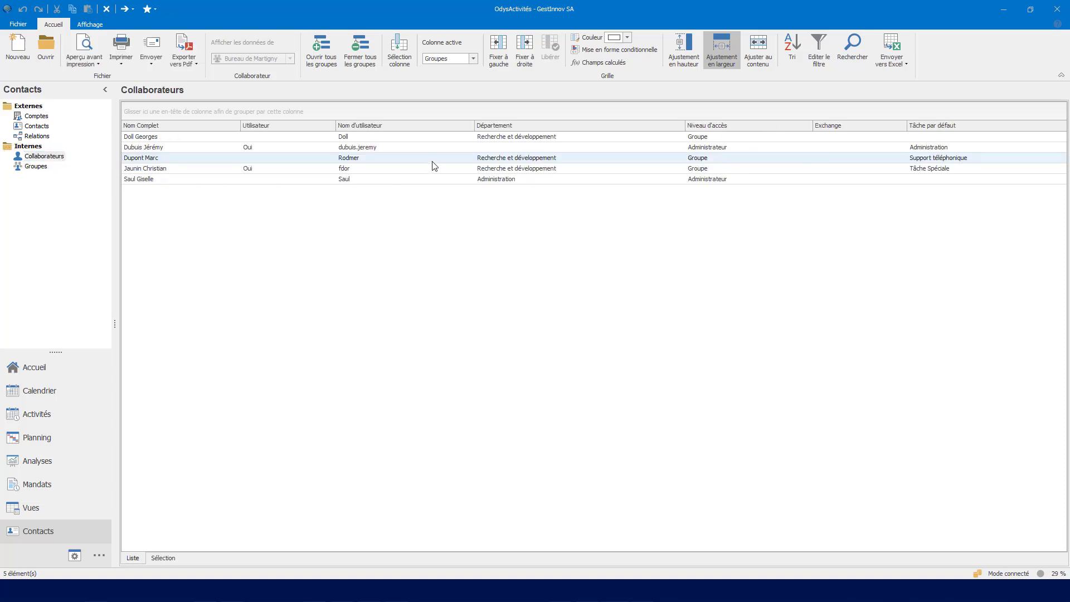
{"action": "double_click", "coordinate": [434, 163]}
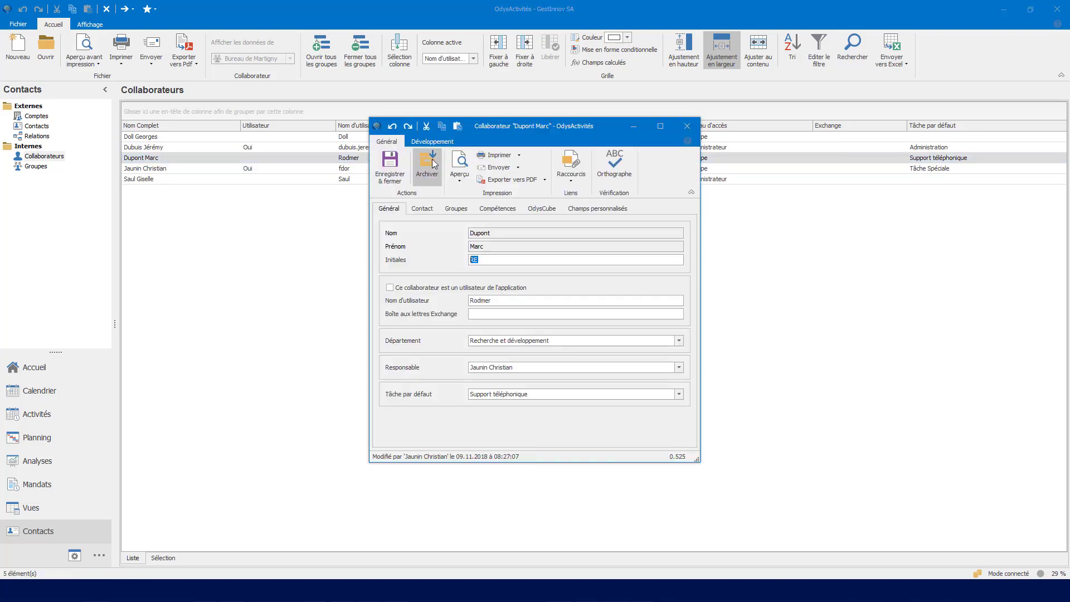
{"action": "left_click", "coordinate": [472, 211]}
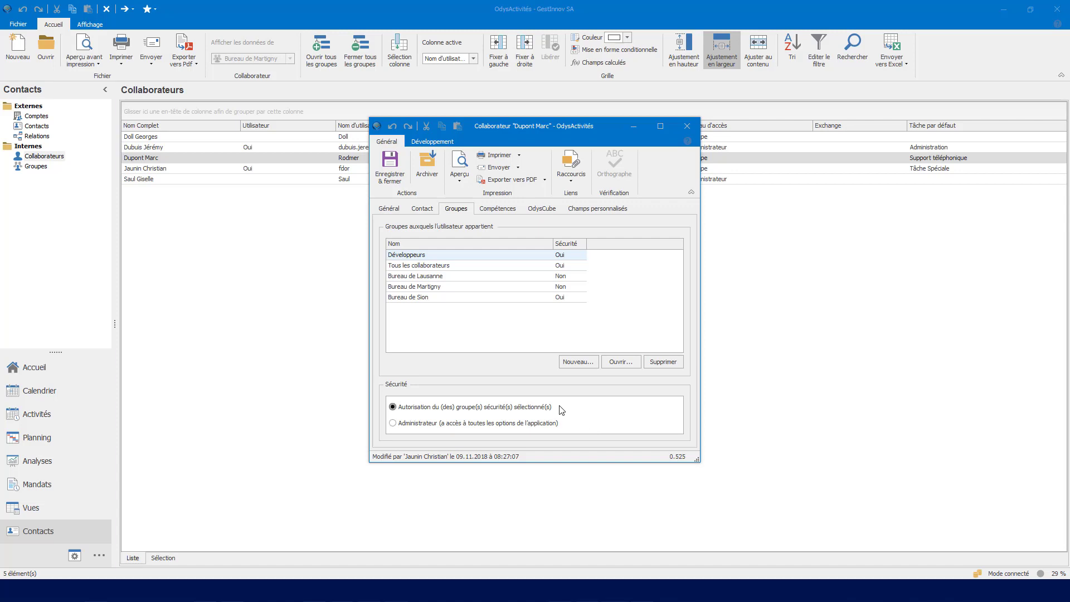
{"action": "left_click", "coordinate": [397, 177]}
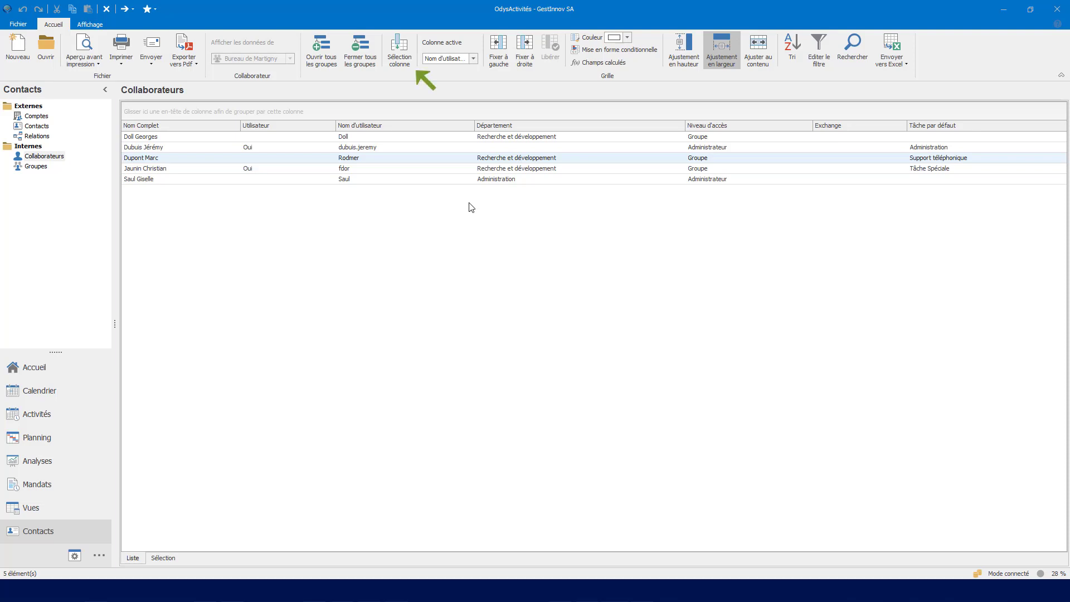
Add the Groupes column to the collaborators list between Nom d'utilisateur and Département.
{"action": "left_click", "coordinate": [400, 61]}
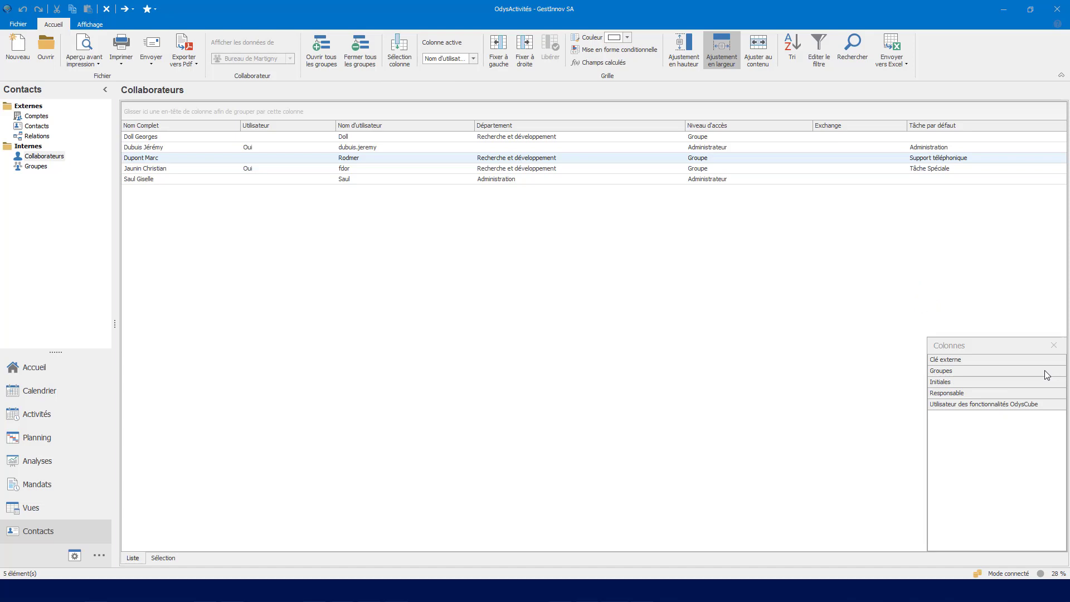
{"action": "mouse_move", "coordinate": [1044, 370]}
{"action": "left_mouse_down"}
{"action": "mouse_move", "coordinate": [984, 356]}
{"action": "mouse_move", "coordinate": [671, 203]}
{"action": "mouse_move", "coordinate": [475, 130]}
{"action": "left_mouse_up"}
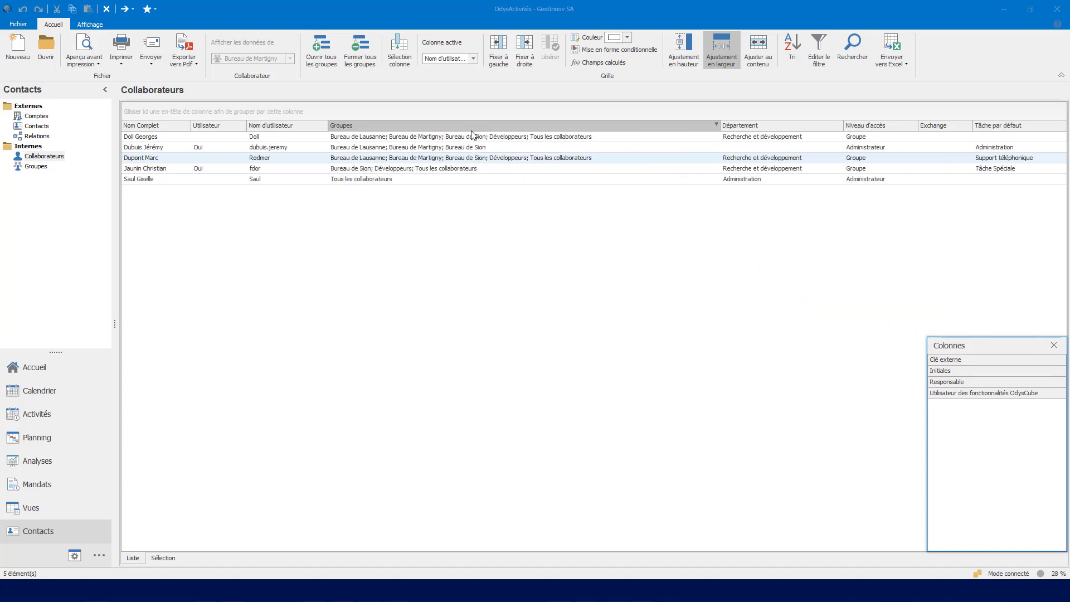